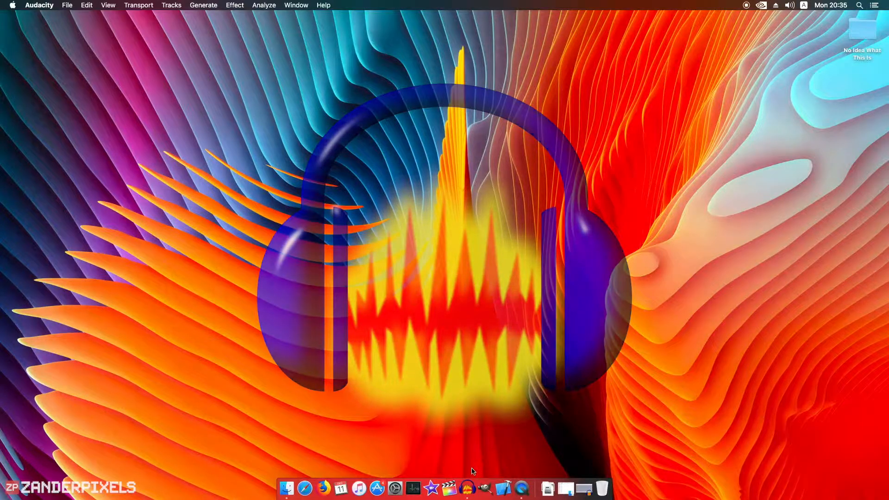
# - Switch to Audacity and view its version information, closing the About window when done
pyautogui.click(471, 486)
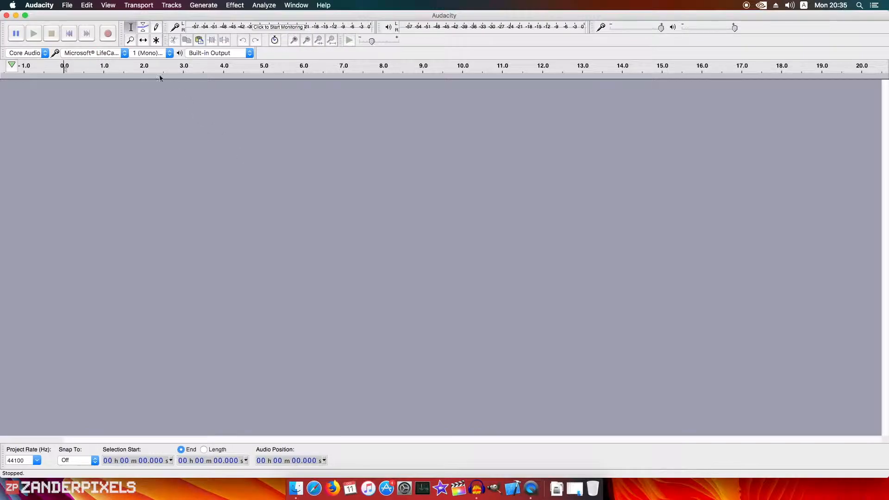
pyautogui.click(51, 4)
pyautogui.click(54, 17)
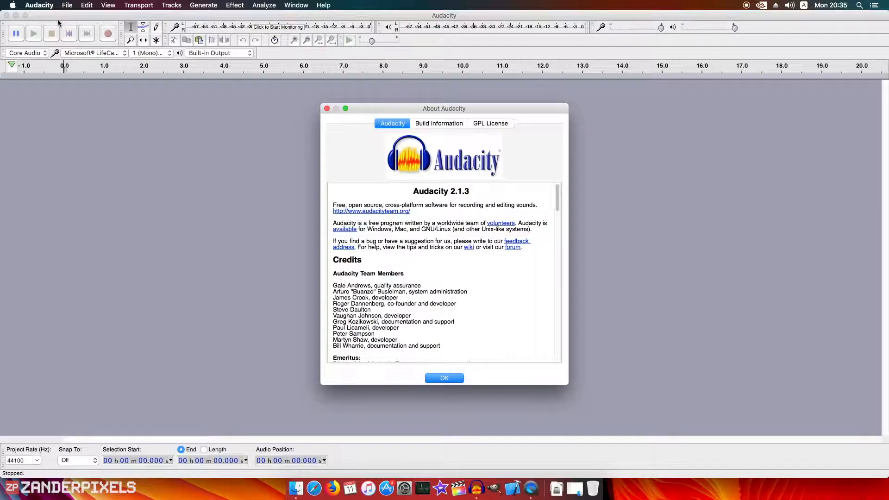
pyautogui.click(325, 110)
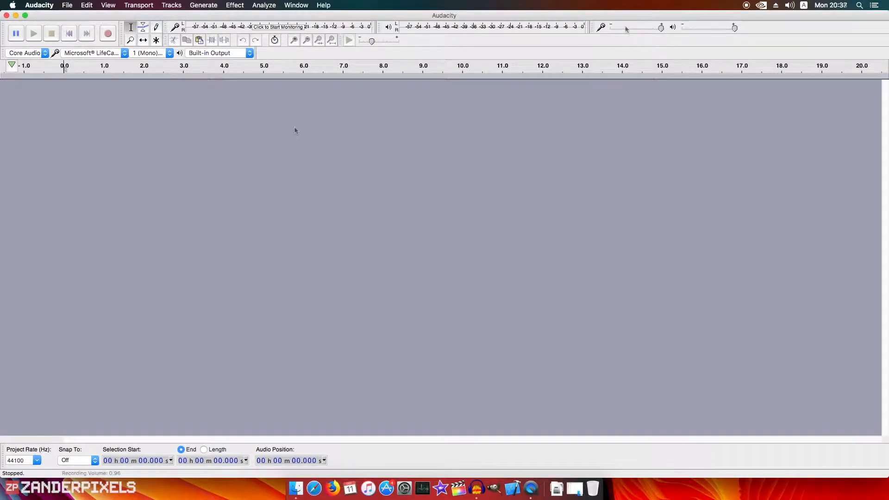
pyautogui.moveTo(625, 29)
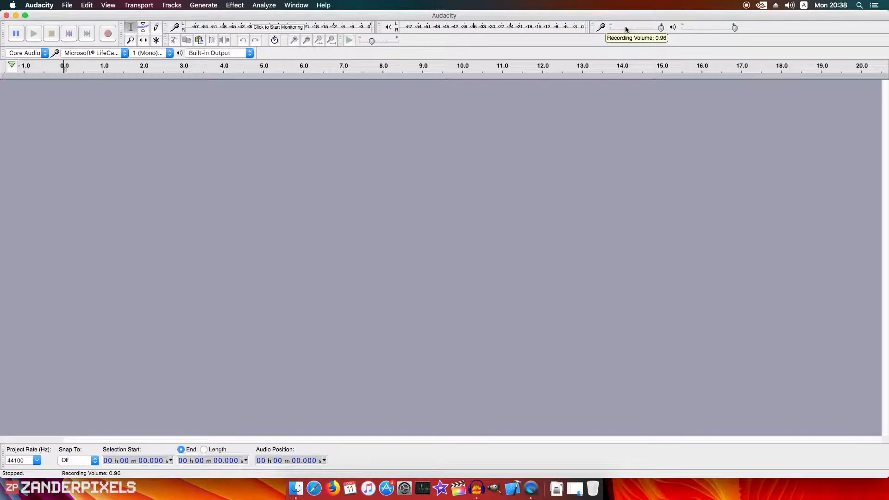
pyautogui.click(107, 37)
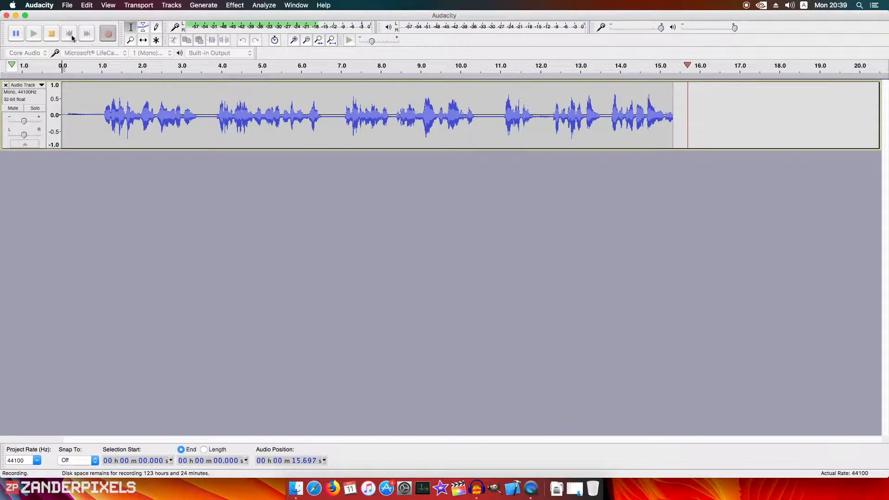
pyautogui.click(52, 34)
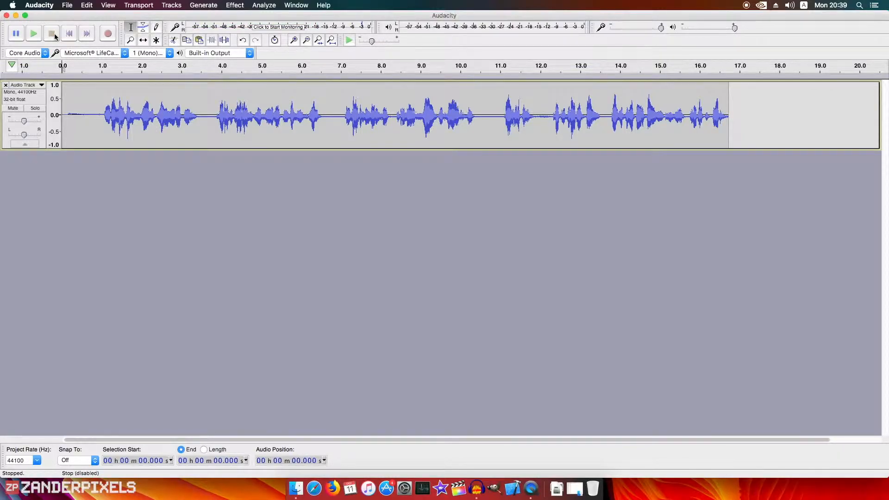
pyautogui.click(6, 85)
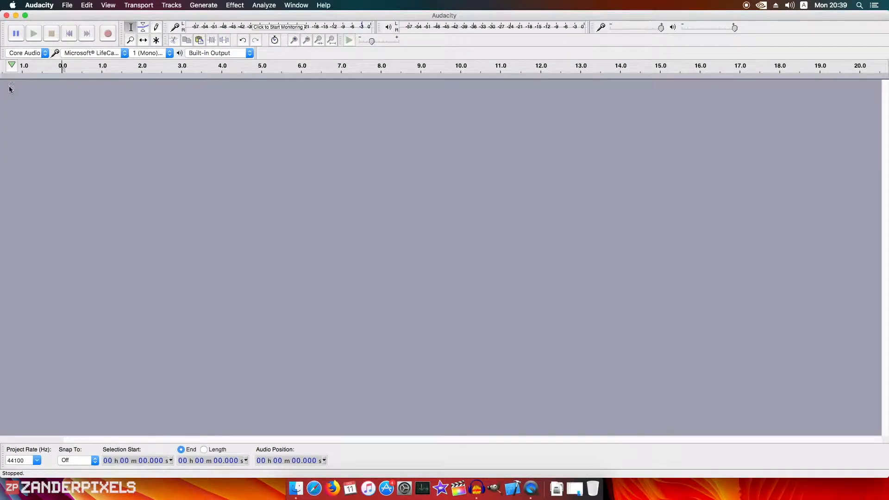
# - Record a voice clip of about 12 seconds that ends with a stretch of silence, and play it back
pyautogui.click(108, 34)
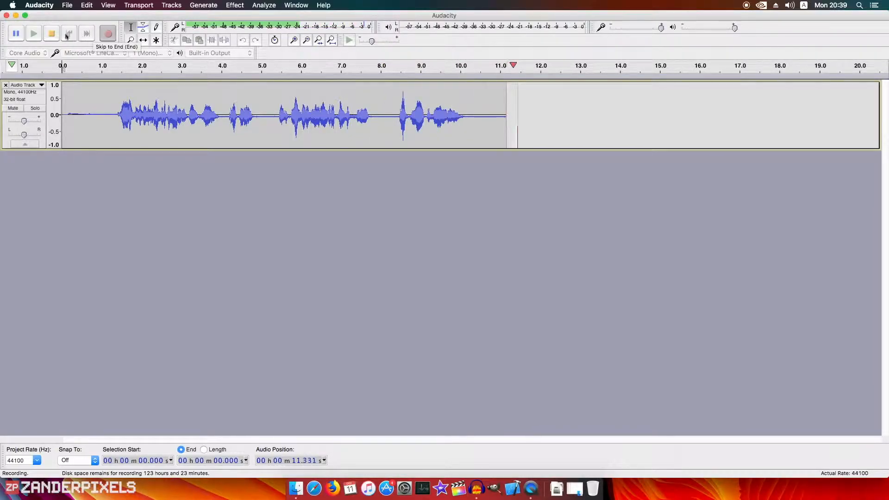
pyautogui.click(49, 34)
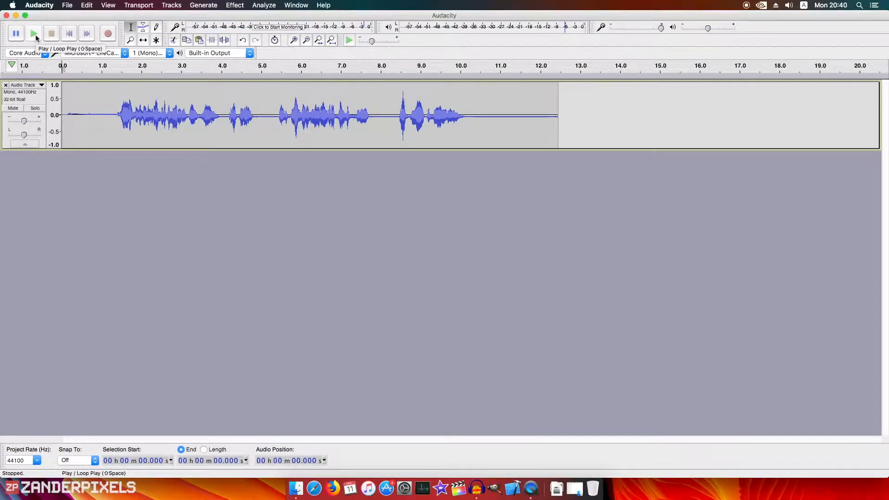
pyautogui.click(35, 34)
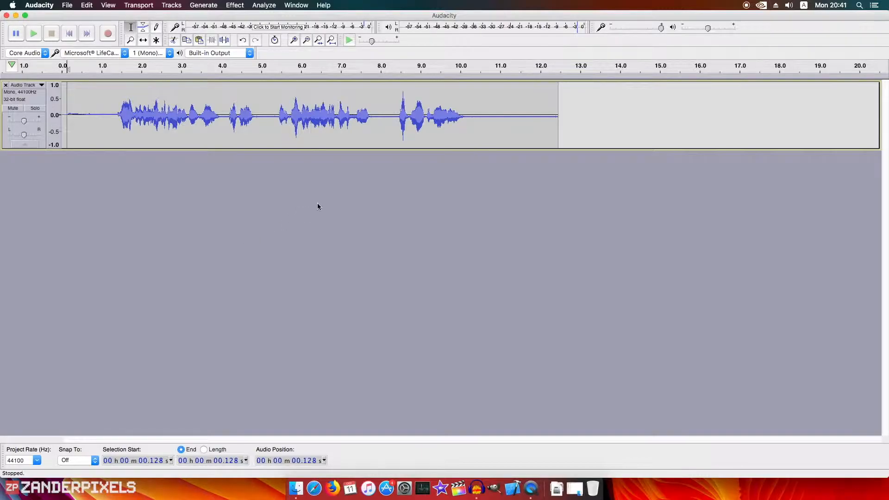
# - Capture a noise profile from the silent stretch between about 10.3 and 12.2 seconds for Noise Reduction
pyautogui.moveTo(471, 119); pyautogui.dragTo(549, 123)
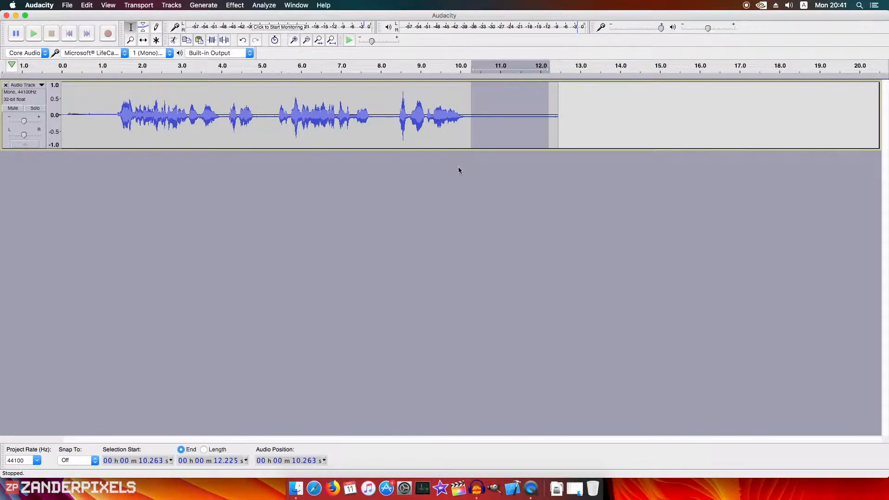
pyautogui.click(234, 6)
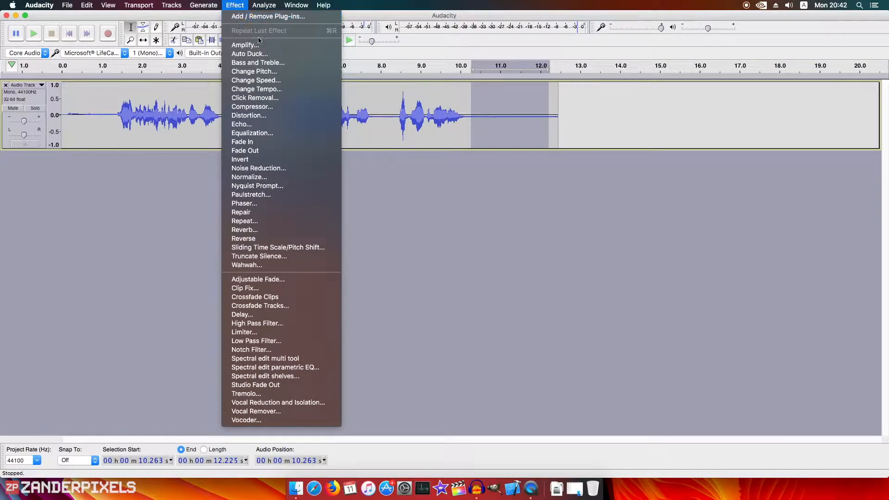
pyautogui.click(287, 169)
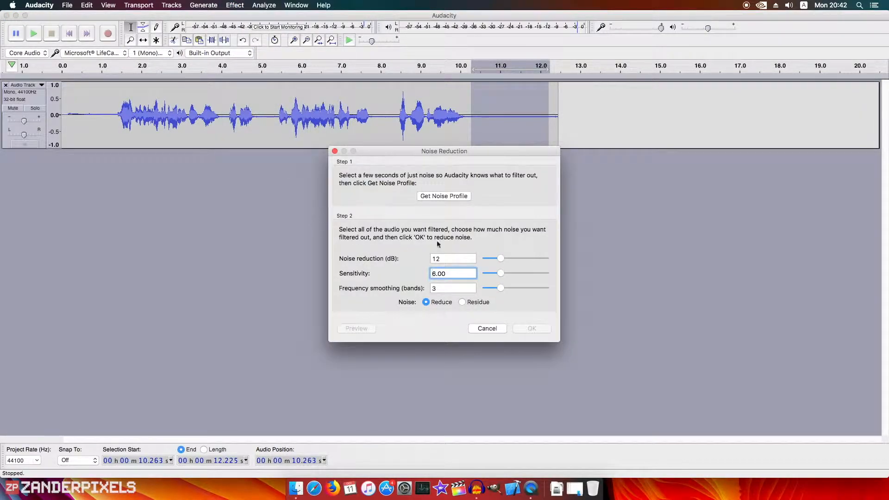
pyautogui.click(464, 198)
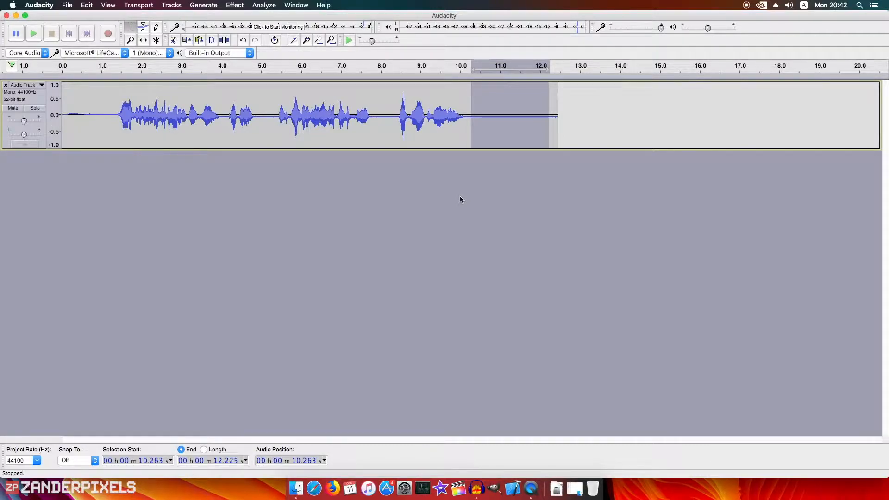
# - Apply Noise Reduction to the whole track with 12 dB reduction, sensitivity 6.00 and 3 smoothing bands, and play it back
pyautogui.click(42, 100)
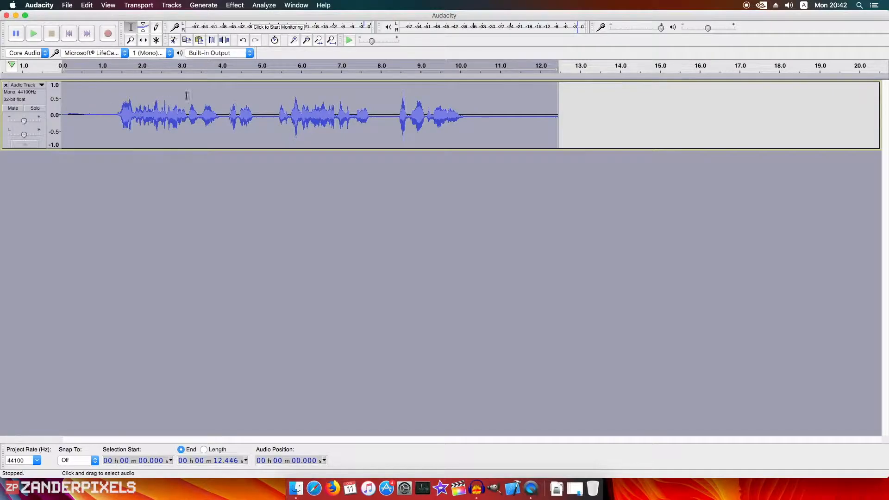
pyautogui.click(234, 6)
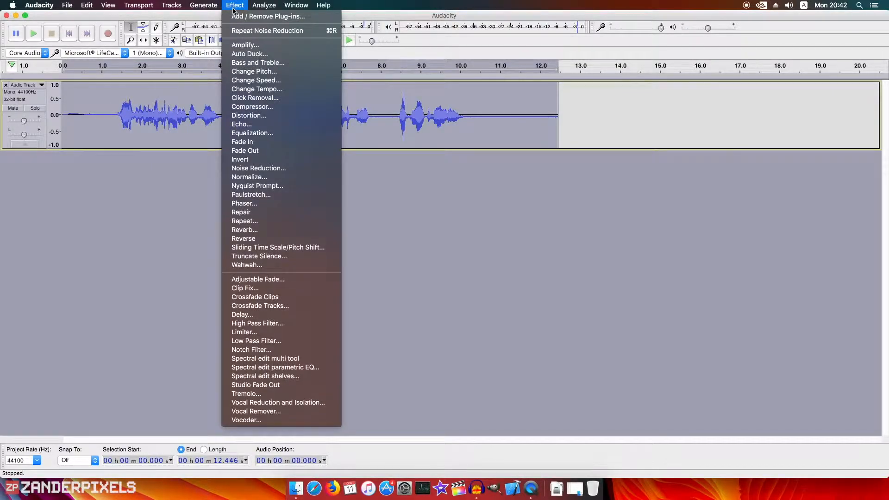
pyautogui.click(259, 168)
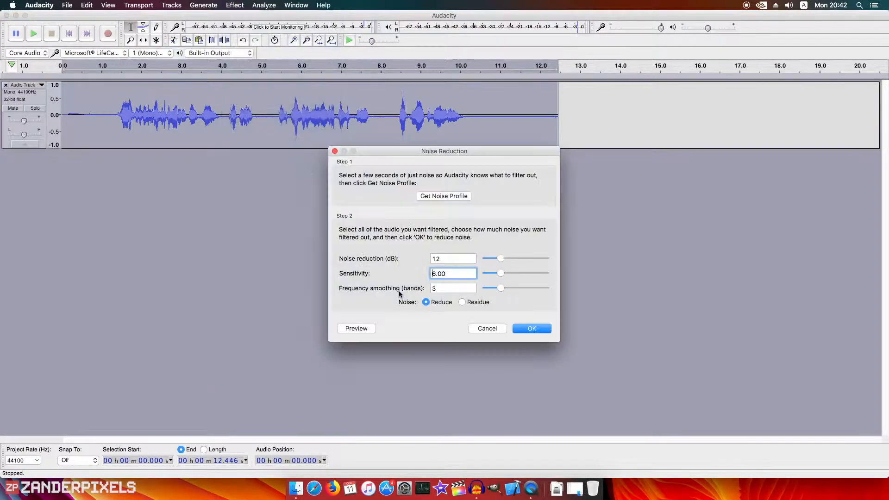
pyautogui.click(548, 330)
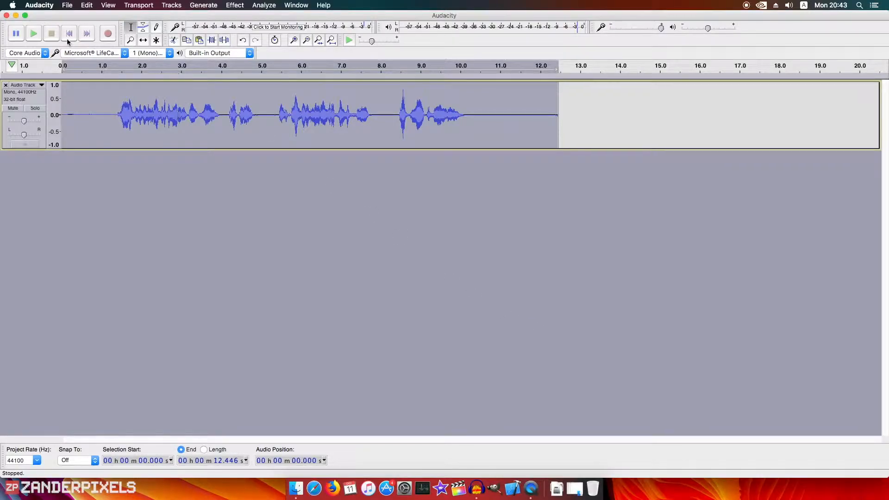
pyautogui.click(34, 37)
pyautogui.click(485, 304)
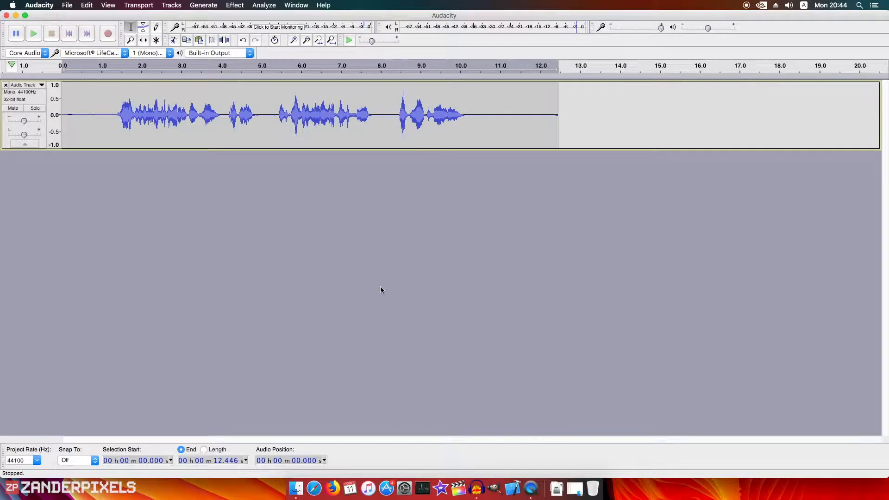
# - Normalize the whole track to a maximum amplitude of -2.0 dB with DC offset removal, and play it back
pyautogui.click(32, 102)
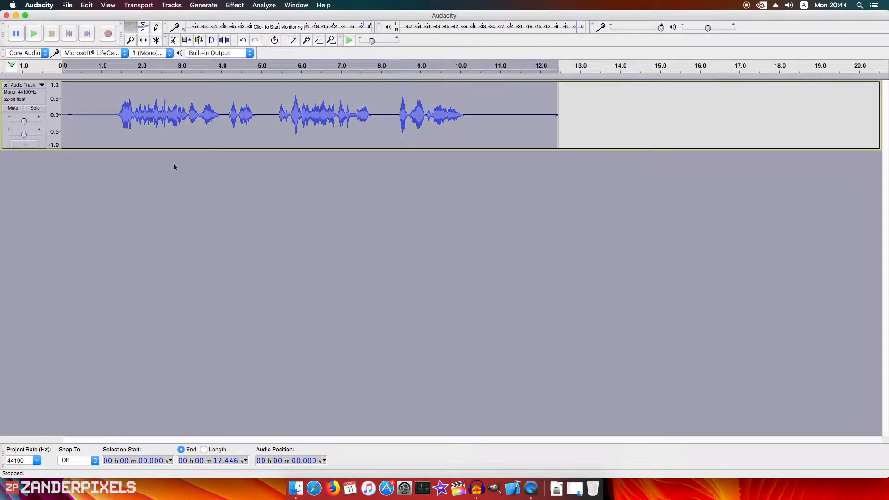
pyautogui.click(235, 5)
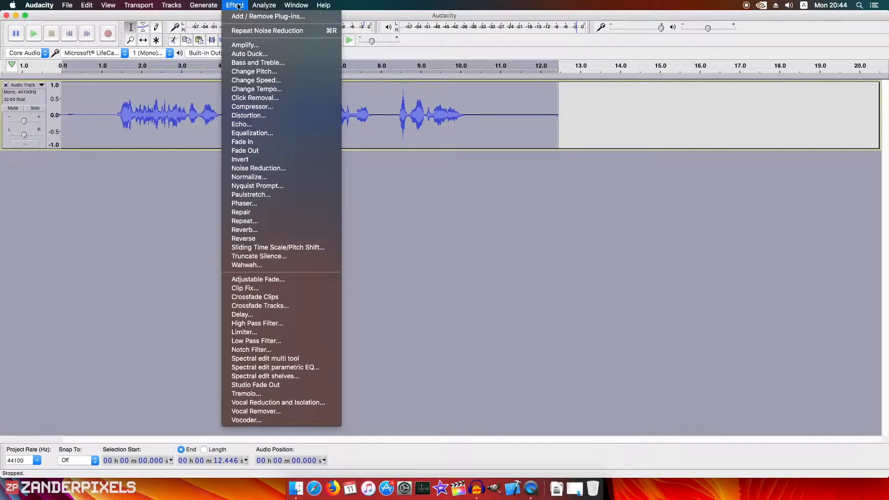
pyautogui.click(285, 177)
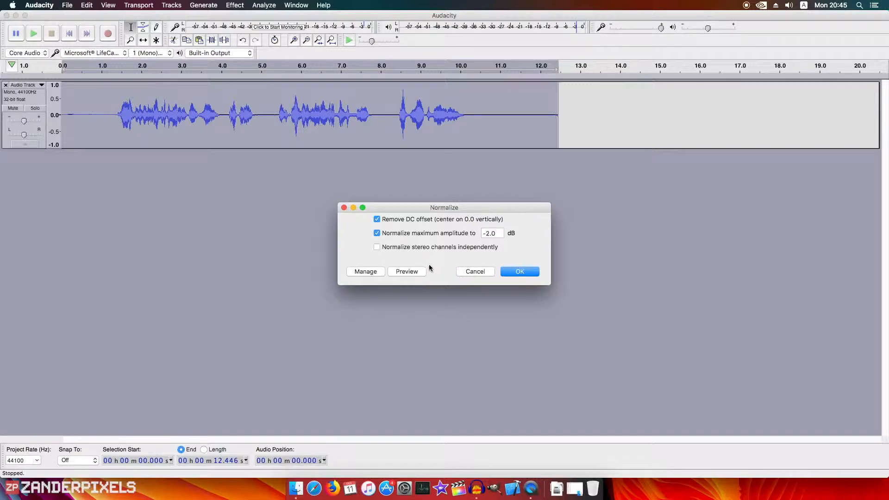
pyautogui.click(529, 273)
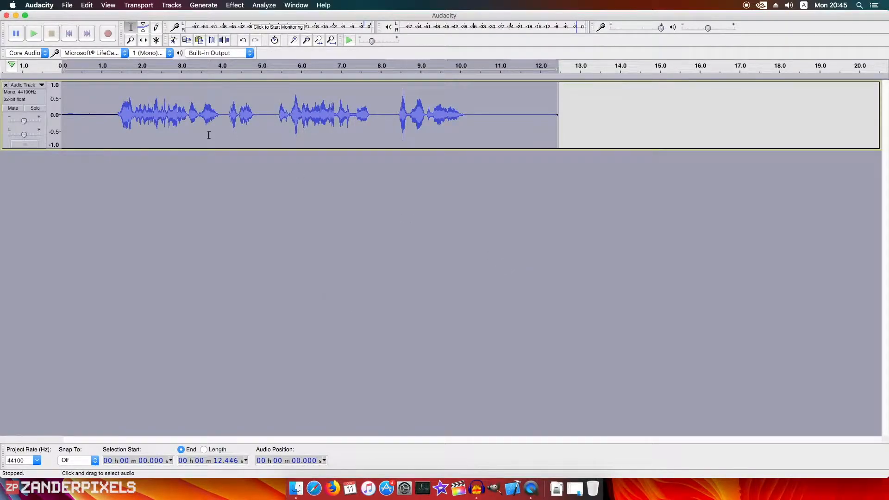
pyautogui.click(36, 34)
pyautogui.click(189, 237)
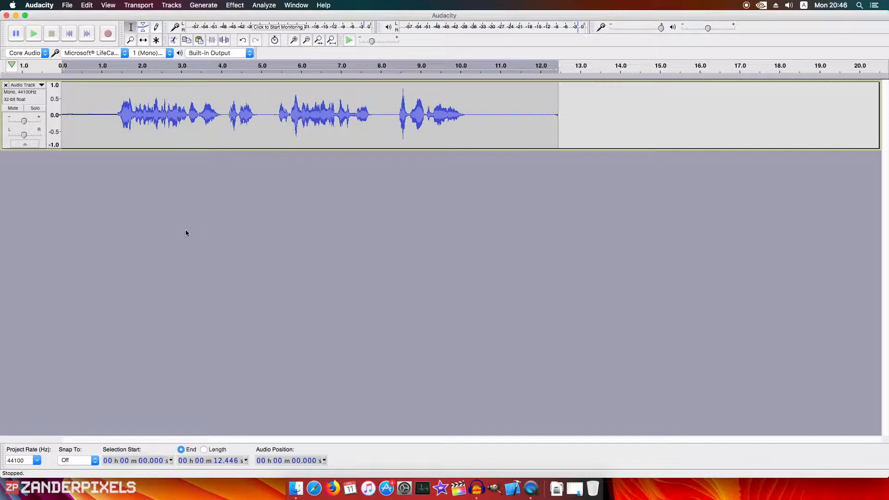
# - Compress the whole track with threshold -12 dB, noise floor -40 dB, ratio 2:1, attack 0.20 s, release 1.0 s and make-up gain, and play it back
pyautogui.click(37, 99)
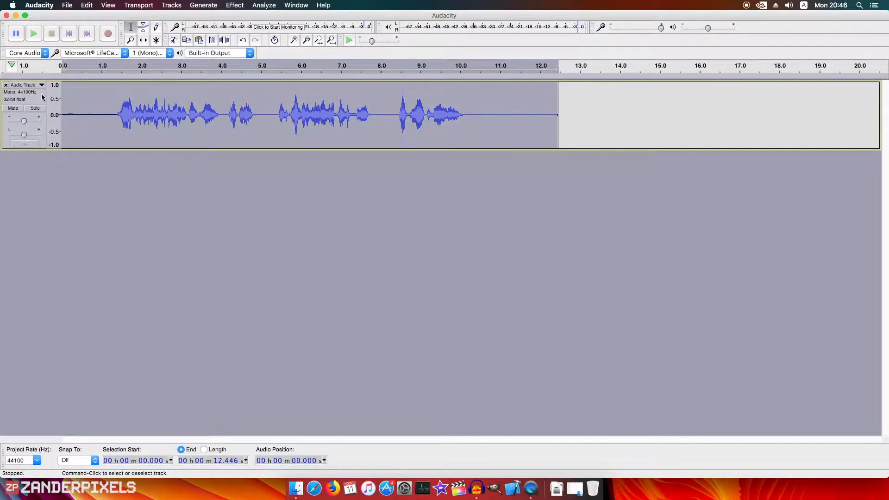
pyautogui.click(233, 5)
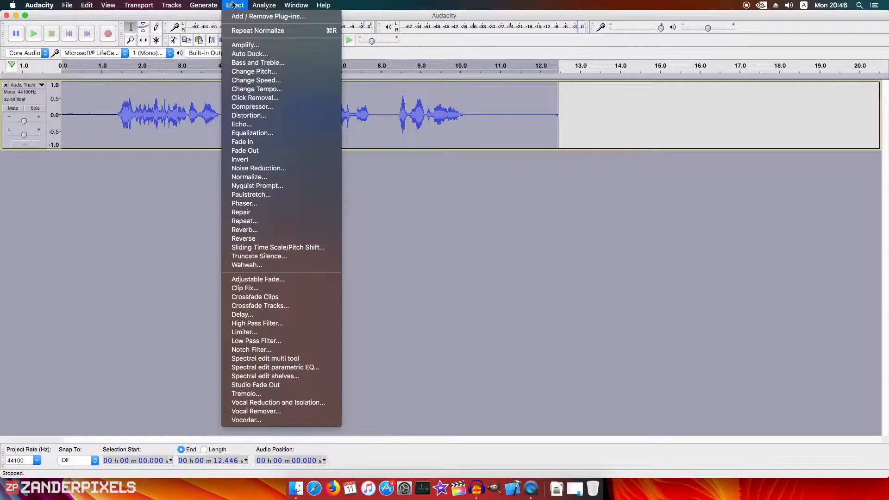
pyautogui.click(251, 107)
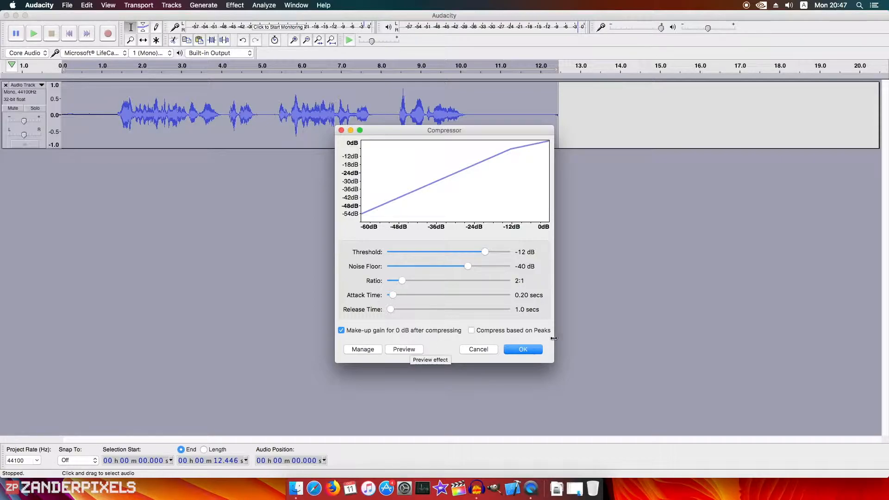
pyautogui.click(534, 350)
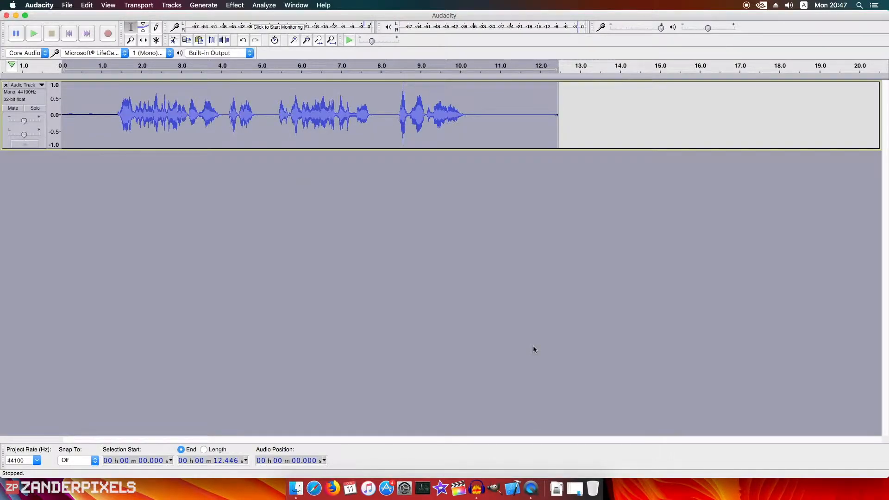
pyautogui.click(33, 33)
# - Take a fresh noise profile from the compressed track's silence between about 10.3 and 12.1 seconds
pyautogui.click(472, 115)
pyautogui.moveTo(506, 114); pyautogui.dragTo(546, 114)
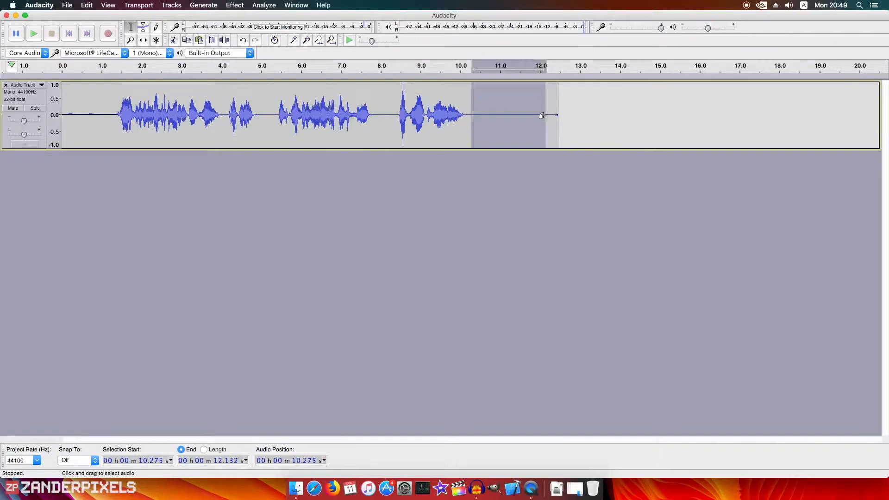
pyautogui.click(235, 5)
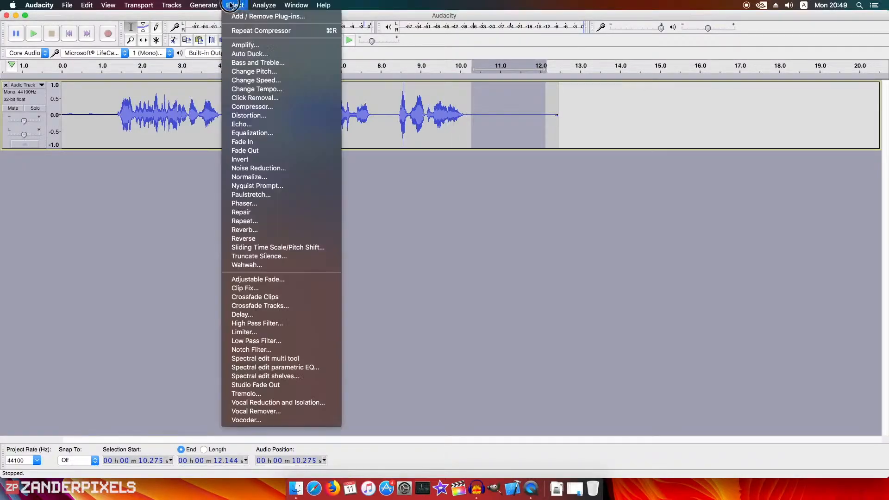
pyautogui.click(280, 169)
pyautogui.click(444, 196)
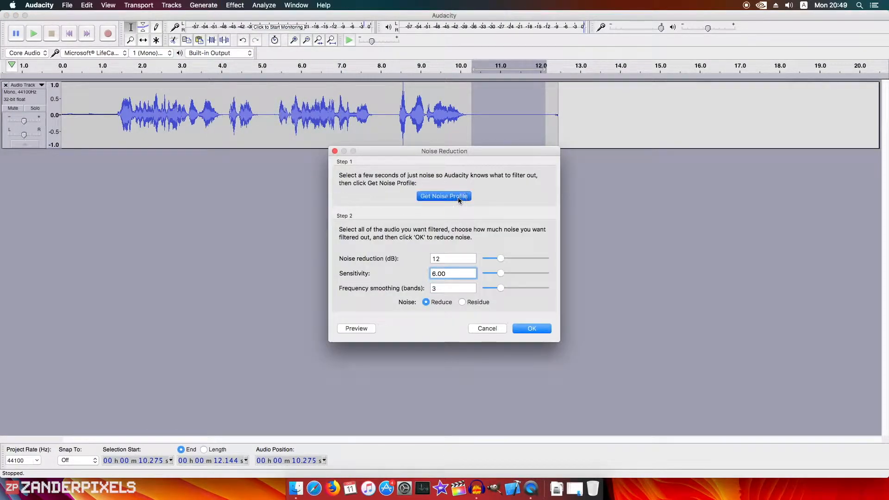
# - Run Noise Reduction a second time on the entire compressed track with the new noise profile, and play the result
pyautogui.press('super+a')
pyautogui.click(264, 5)
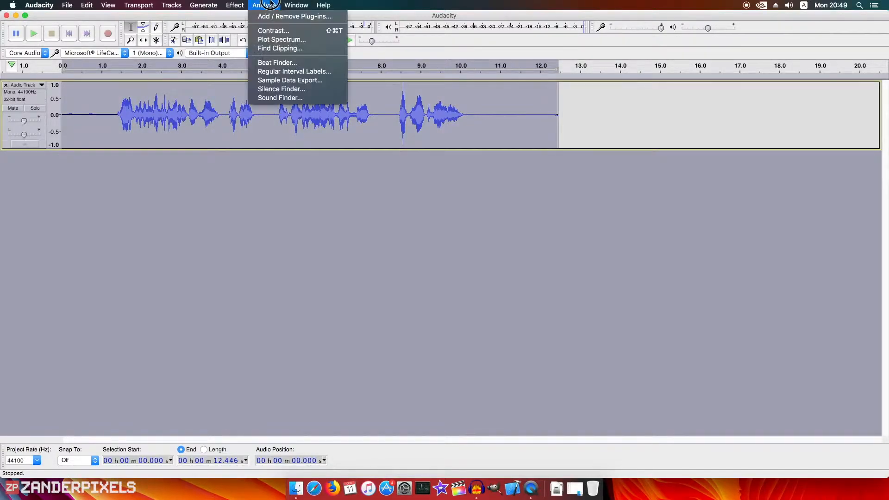
pyautogui.click(287, 172)
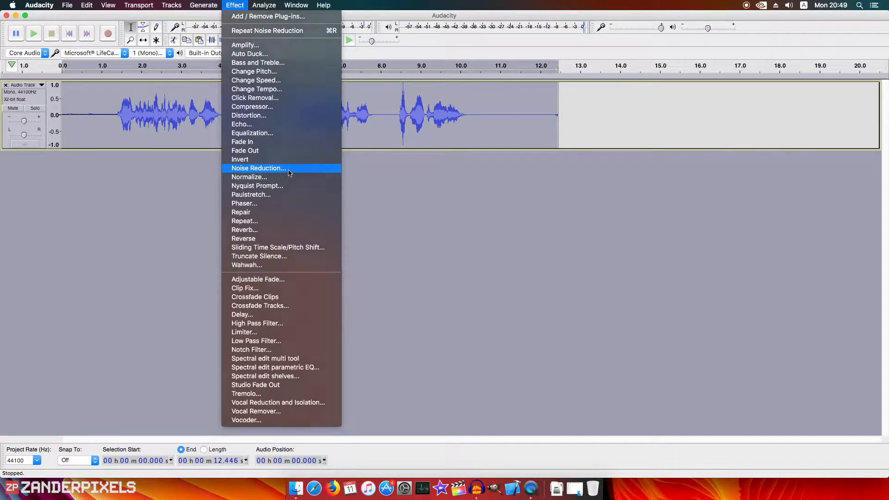
pyautogui.click(537, 330)
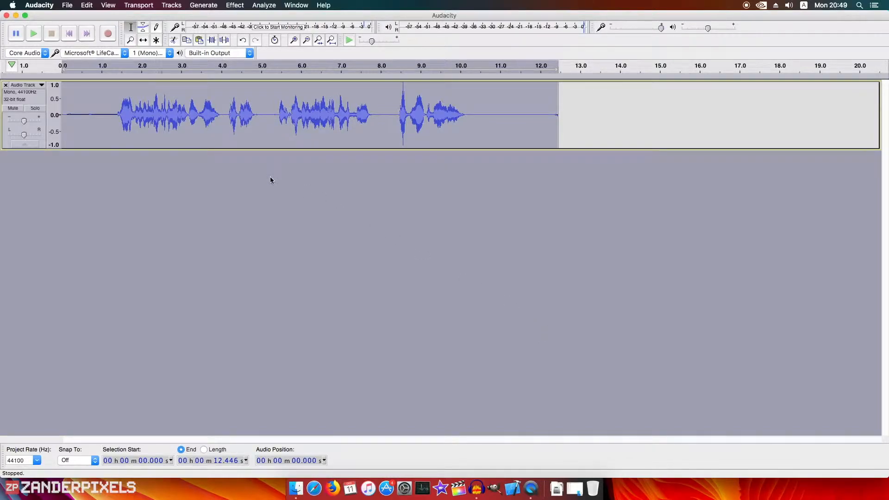
pyautogui.click(31, 34)
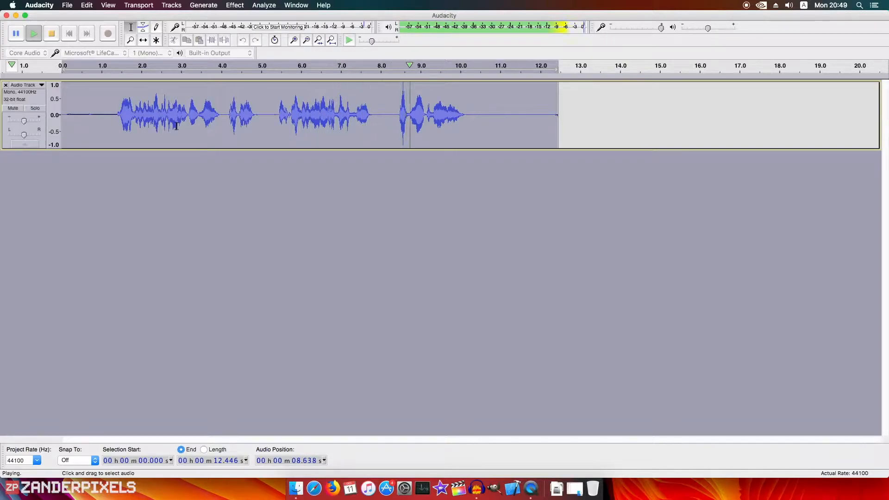
# - Stop playback and export the processed track to the Audacity Tutorial folder as "final voice over.aiff" in AIFF (Apple) signed 16-bit PCM format
pyautogui.press('space')
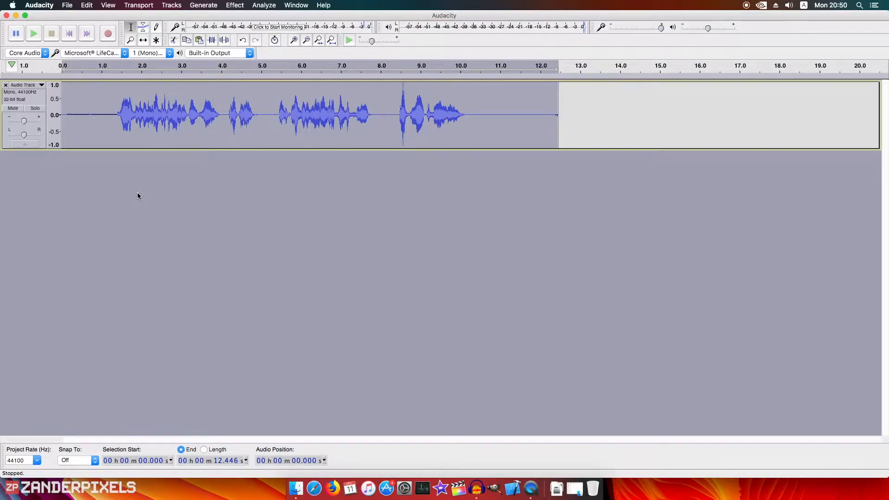
pyautogui.click(68, 4)
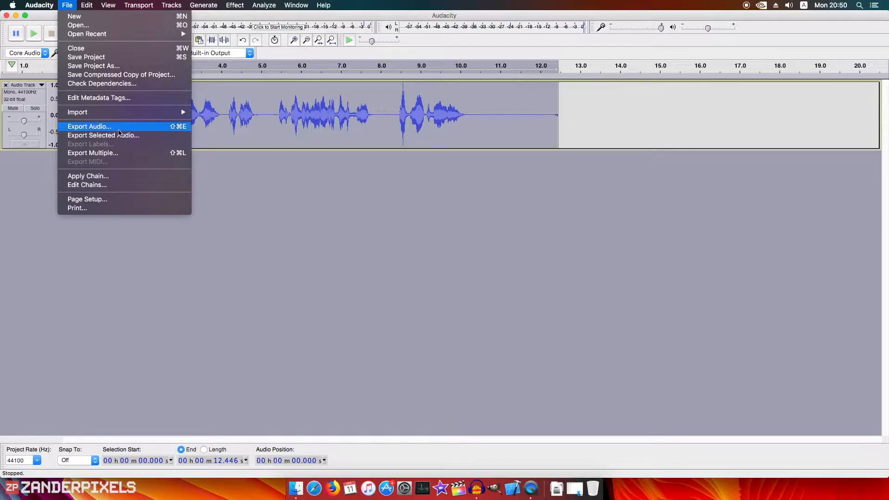
pyautogui.click(118, 127)
pyautogui.write('final voice over.aiff')
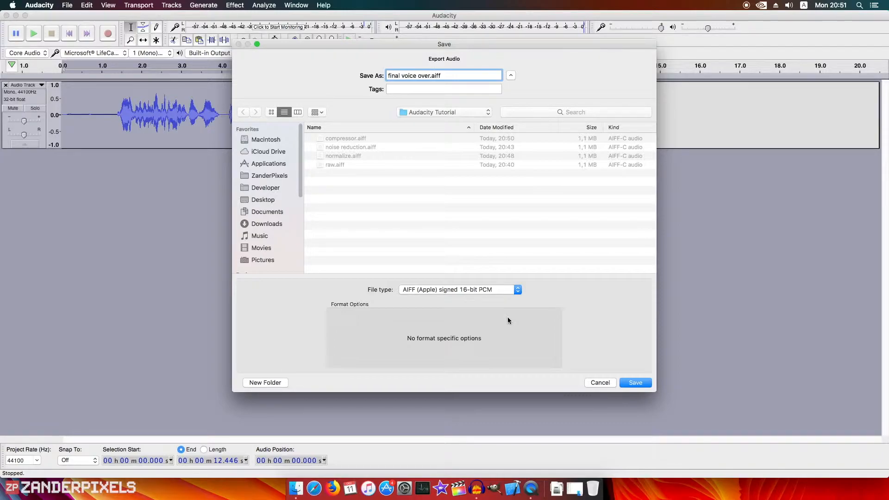
pyautogui.click(504, 290)
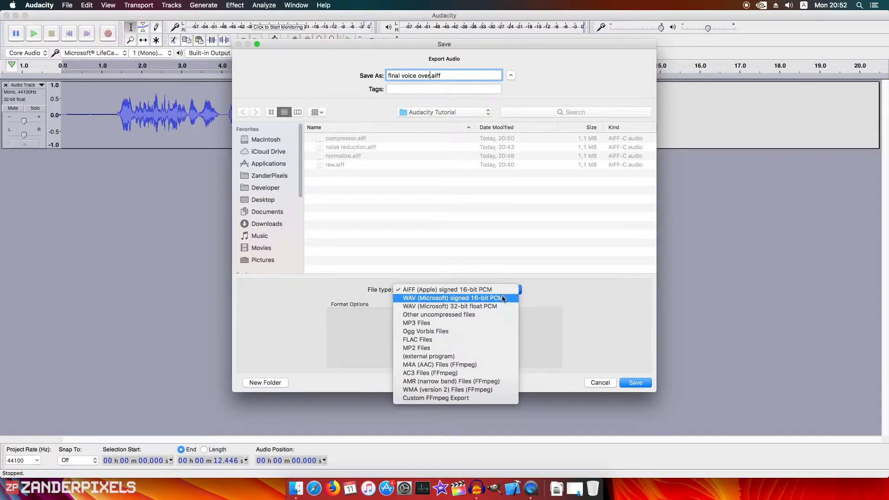
pyautogui.click(566, 340)
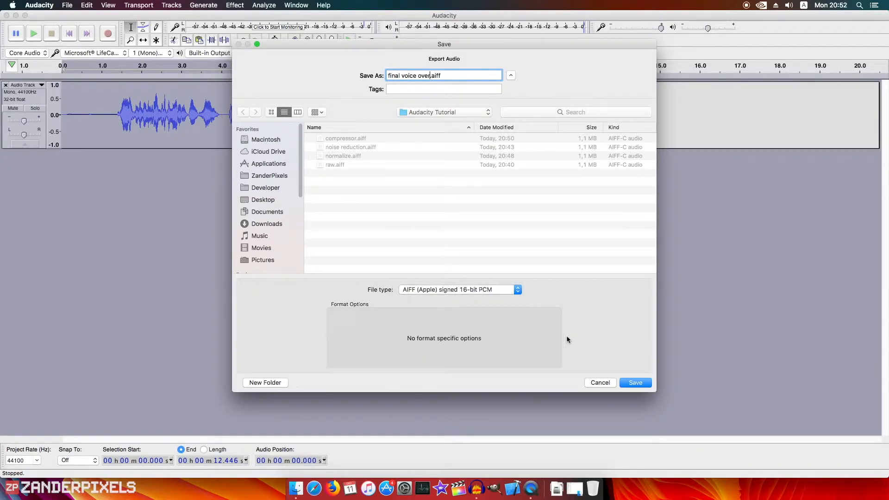
pyautogui.click(635, 383)
pyautogui.click(551, 324)
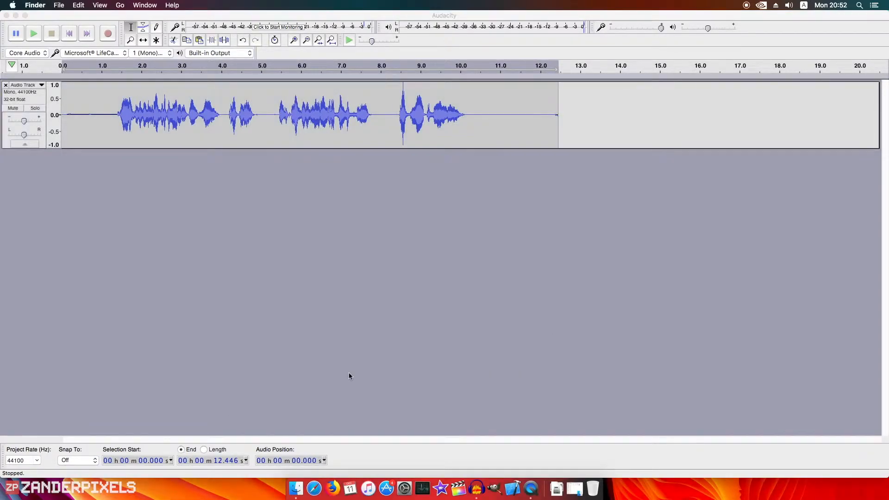
# - Switch to Finder to check the exported final voice over.aiff in the Audacity Tutorial folder, and return to Audacity
pyautogui.click(298, 485)
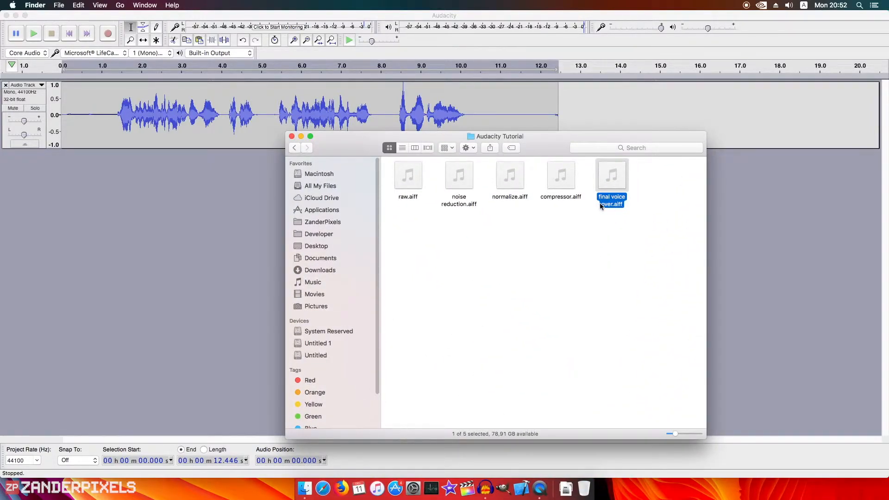
pyautogui.click(769, 253)
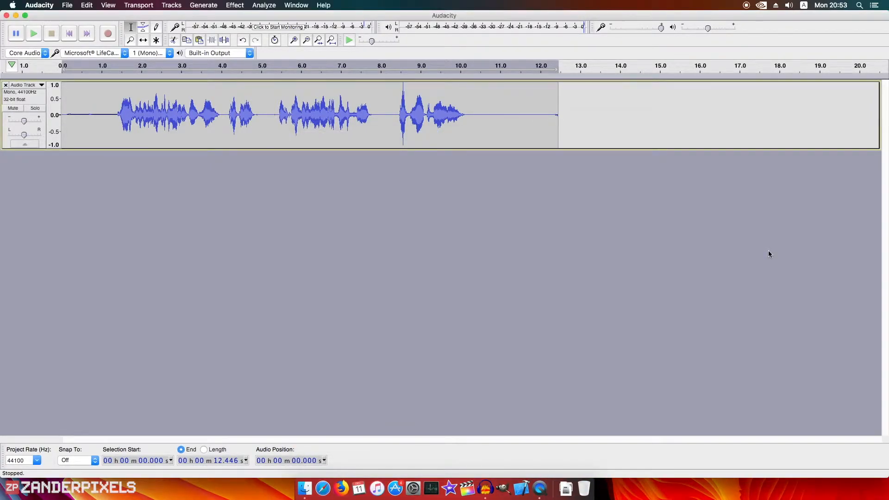